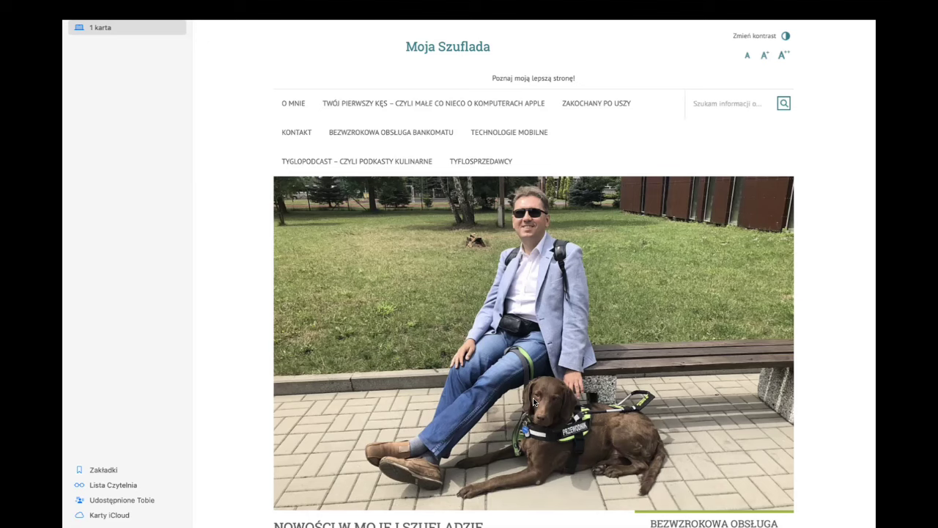
Switch to PDF OCR X and load Zaswiadczenie lekarskie.pdf from the aaa folder for conversion
key("super+Tab")
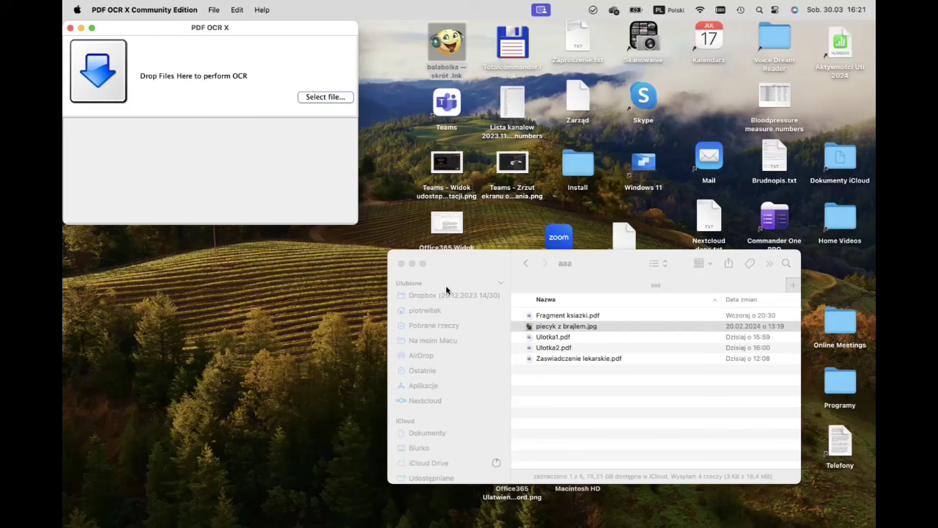
key("XF86AudioRaiseVolume")
key("Caps_Lock")
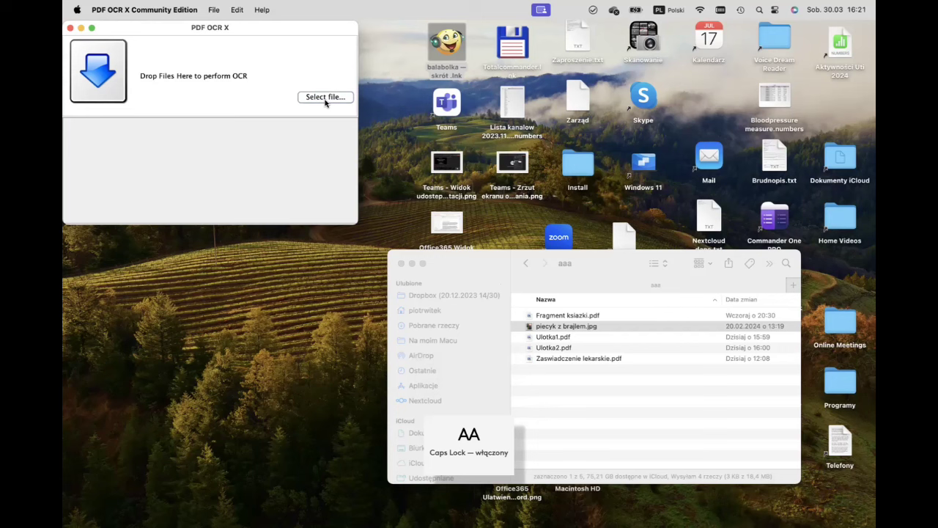
key("Caps_Lock")
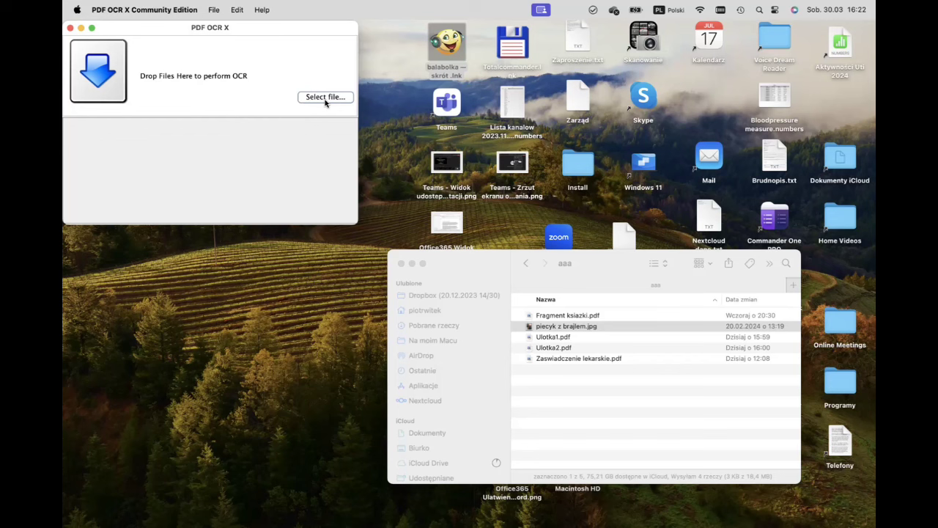
left_click(325, 99)
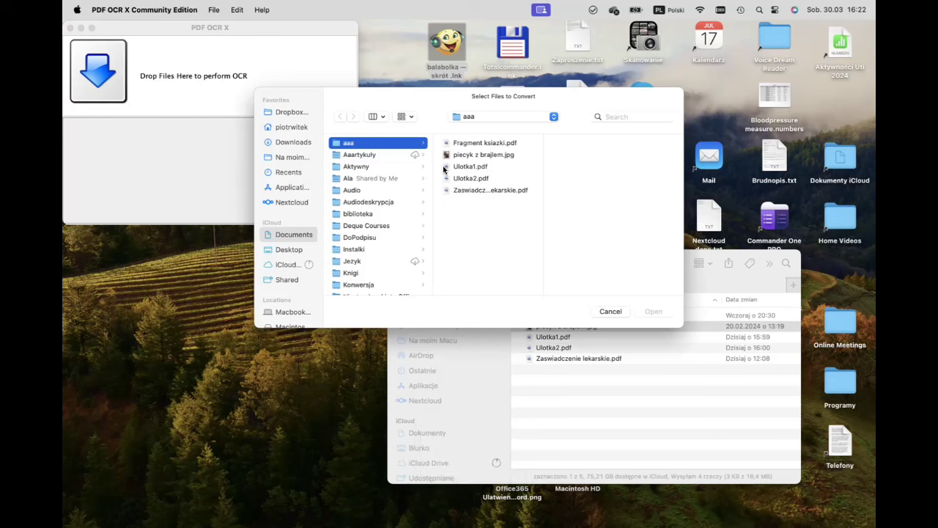
key("Right")
left_click(473, 155)
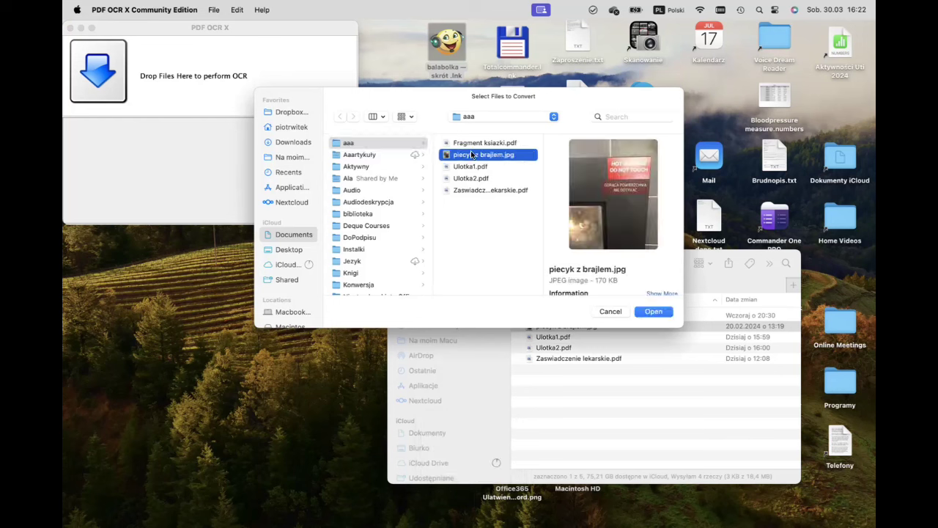
left_click(472, 143)
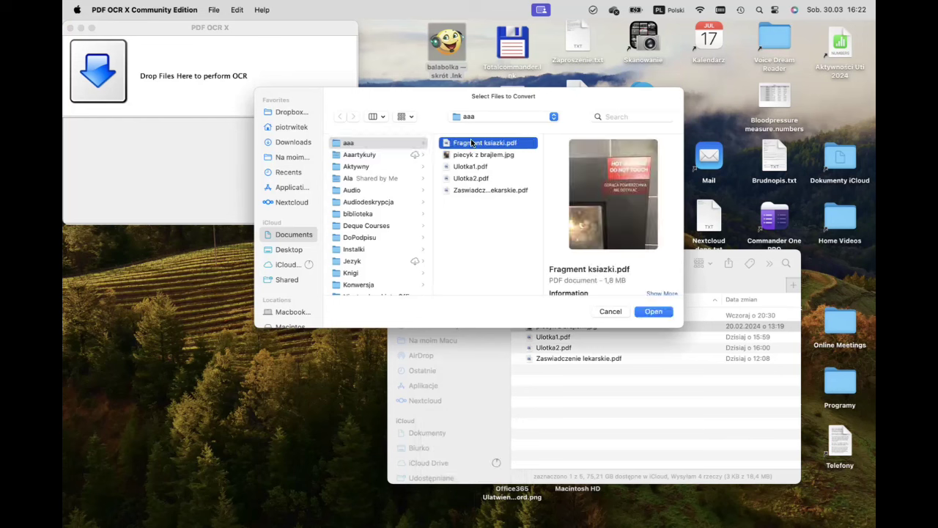
left_click(501, 162)
left_click(501, 175)
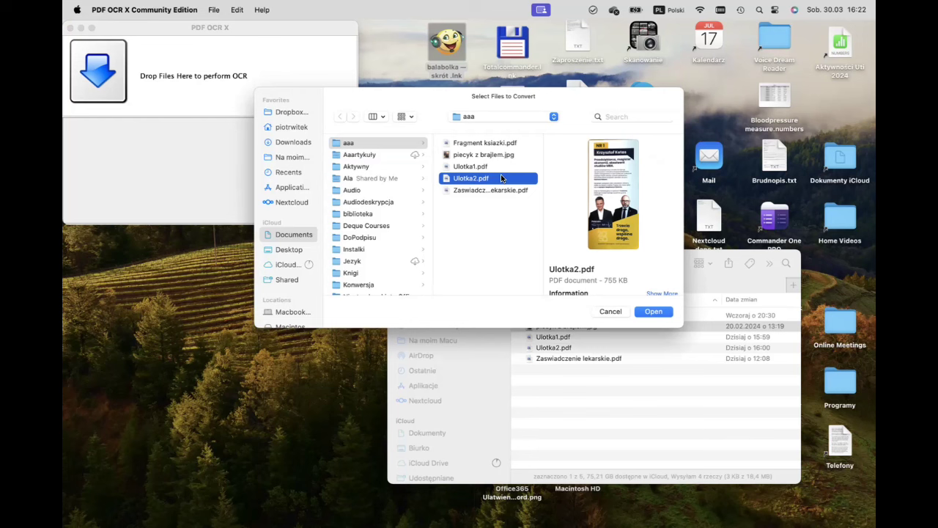
left_click(472, 190)
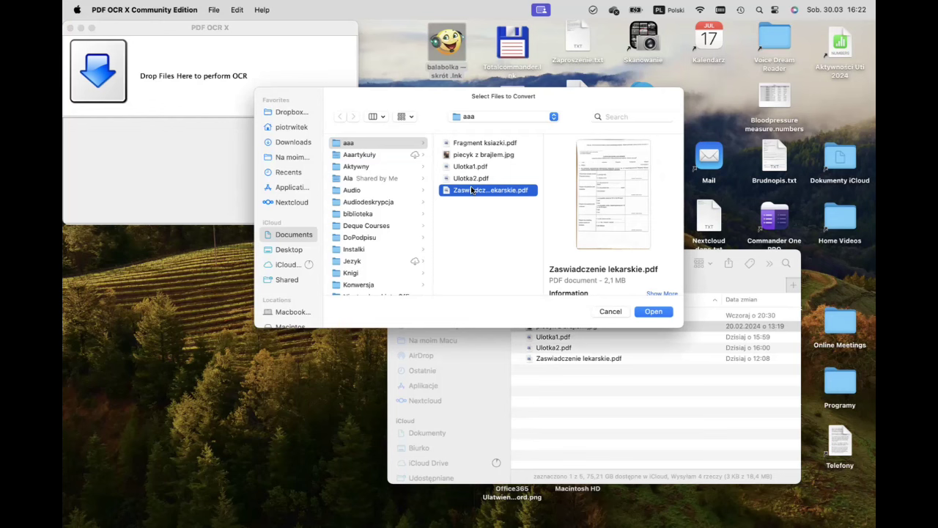
double_click(472, 190)
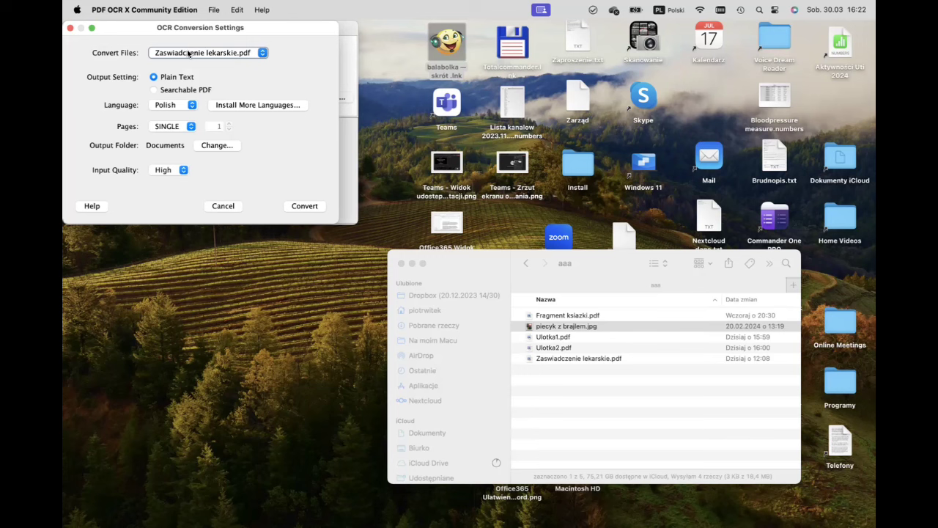
Review the file, output format and language options in the OCR conversion settings, including the option for installing more languages
key("Caps_Lock")
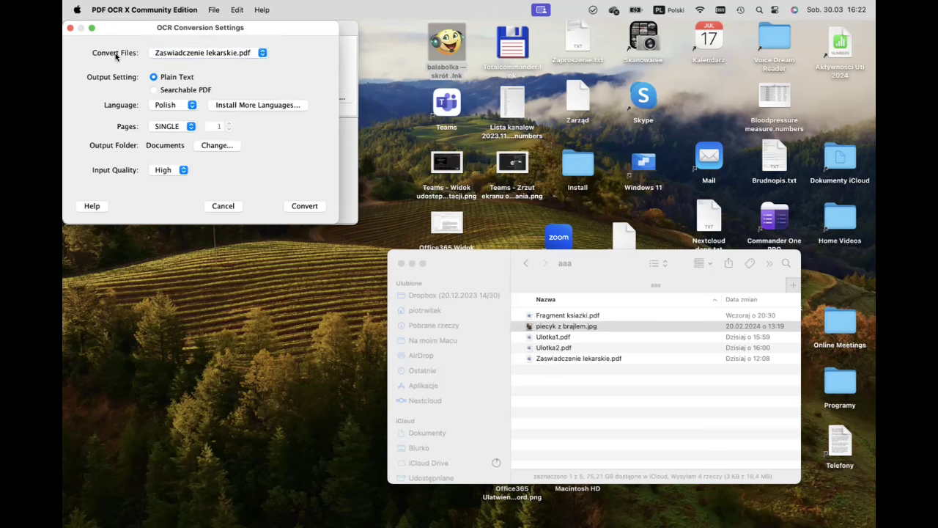
left_click(188, 53)
left_click(172, 79)
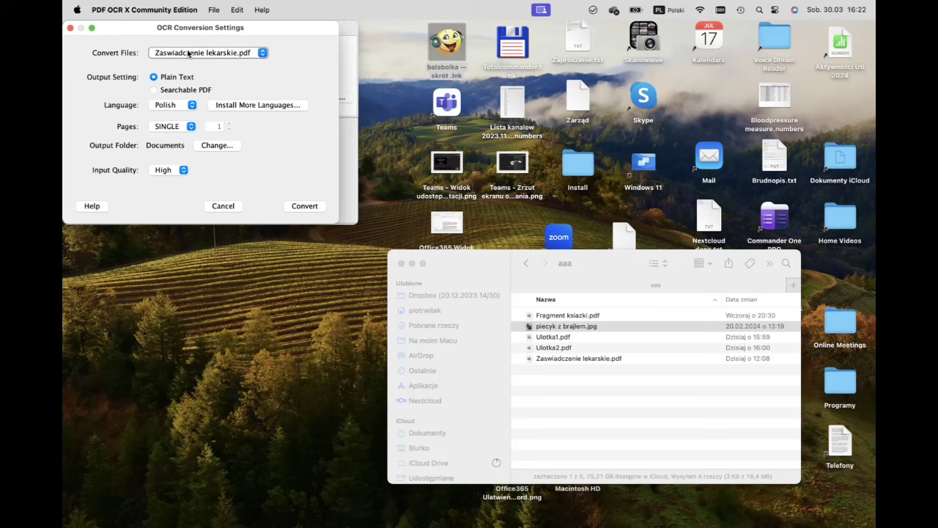
key("Caps_Lock")
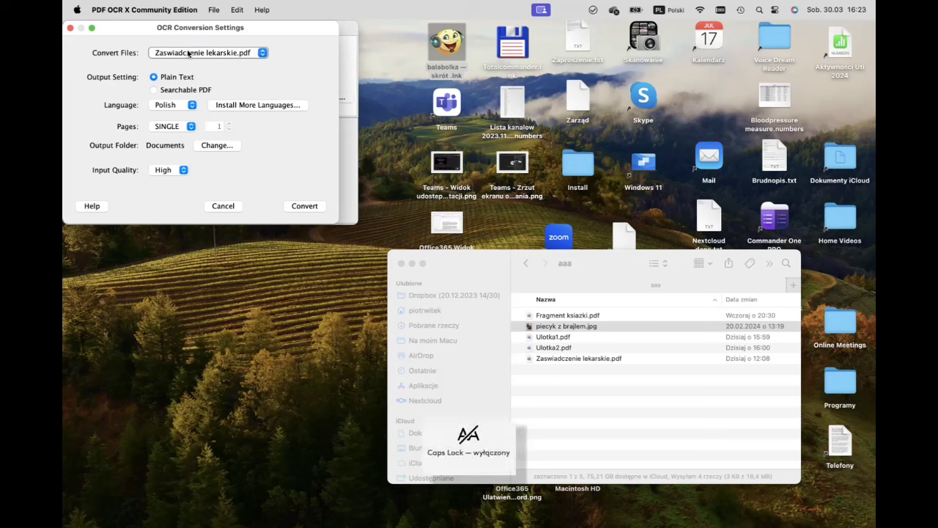
key("Caps_Lock")
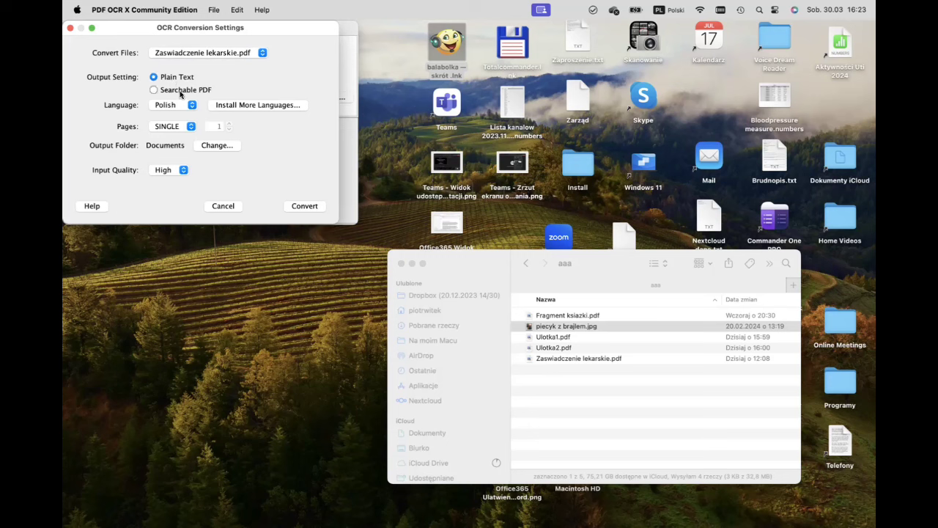
key("Caps_Lock")
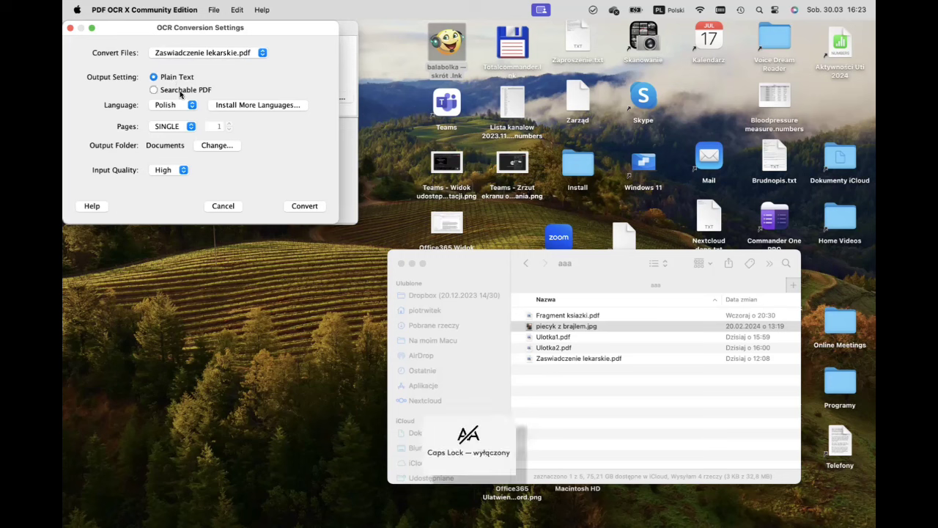
key("Caps_Lock")
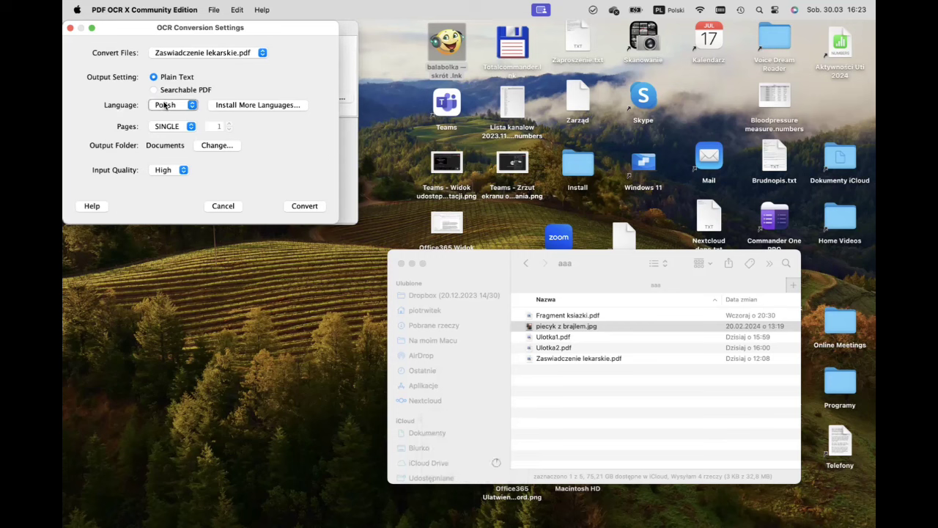
key("Caps_Lock")
key("Caps_Lock")
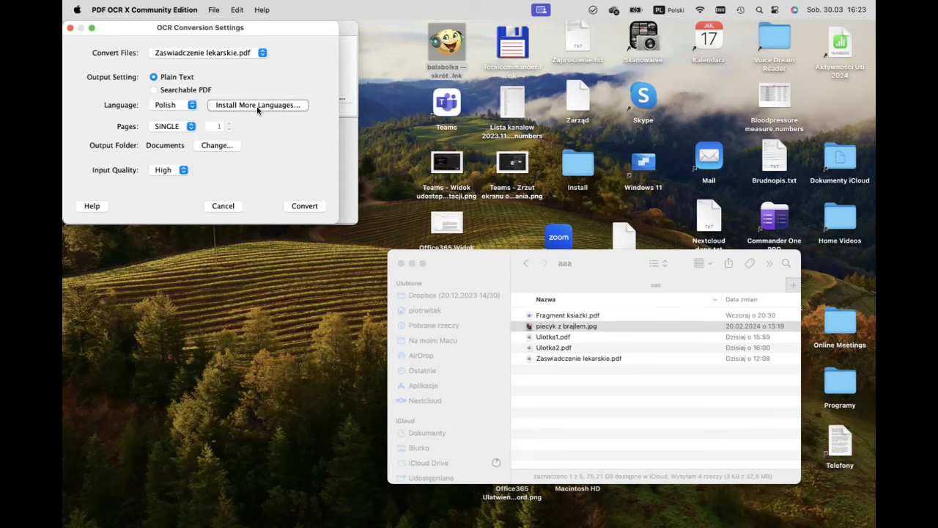
key("Caps_Lock")
key("Caps_Lock")
Review the page range, output folder and input quality options in the OCR conversion settings
left_click(165, 127)
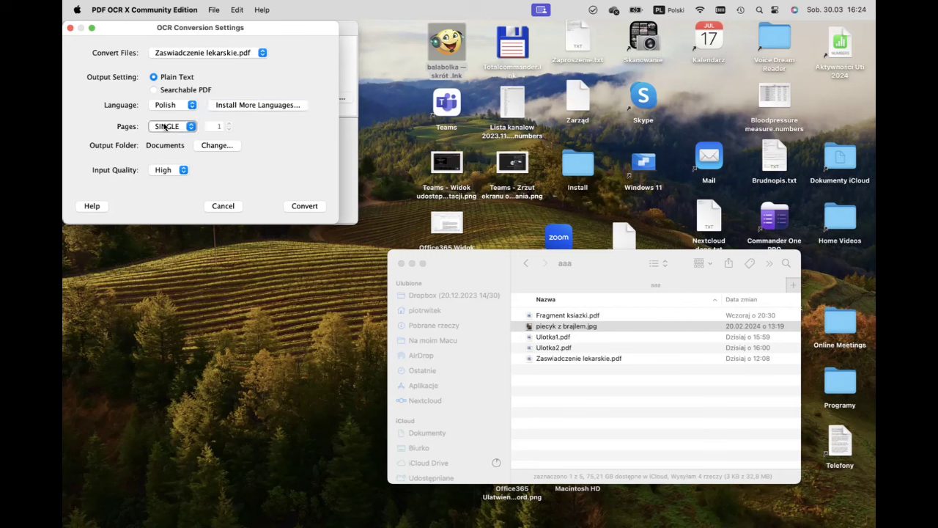
key("ctrl+alt+Right")
key("Caps_Lock")
key("Caps_Lock")
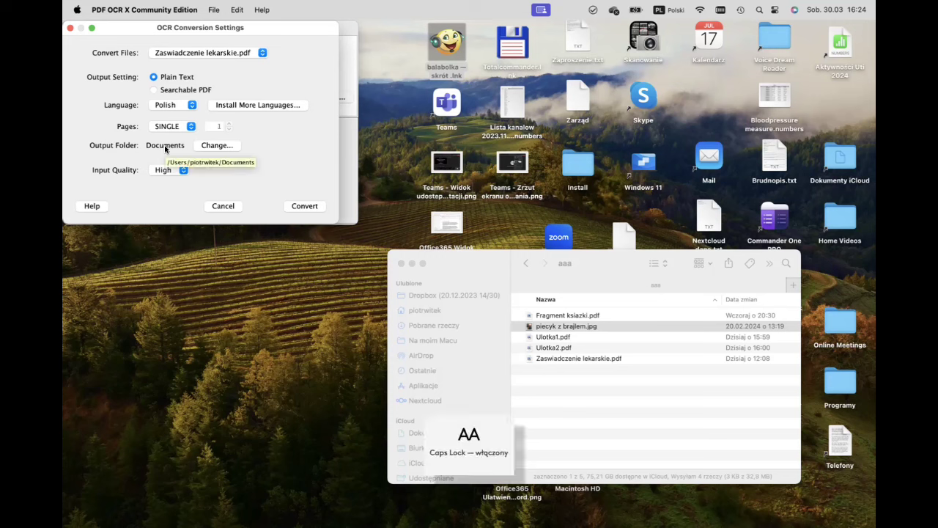
key("Caps_Lock")
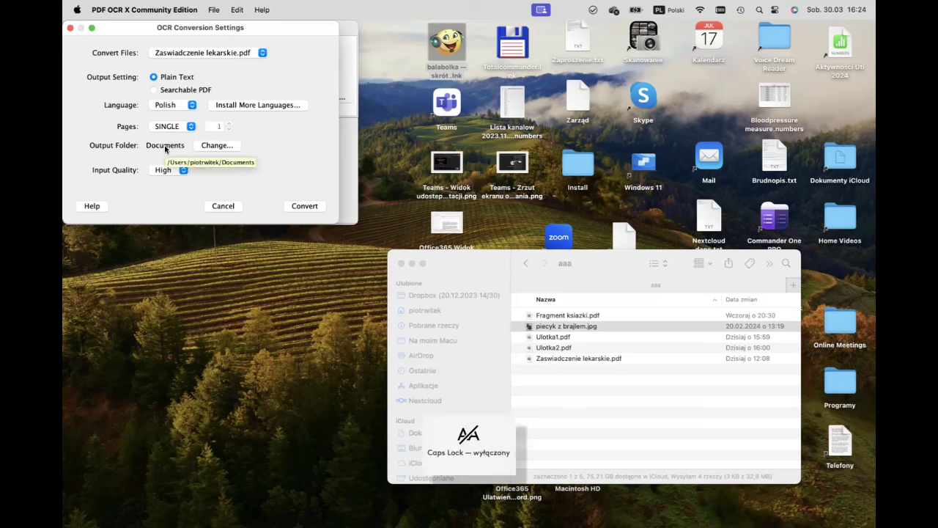
key("Caps_Lock")
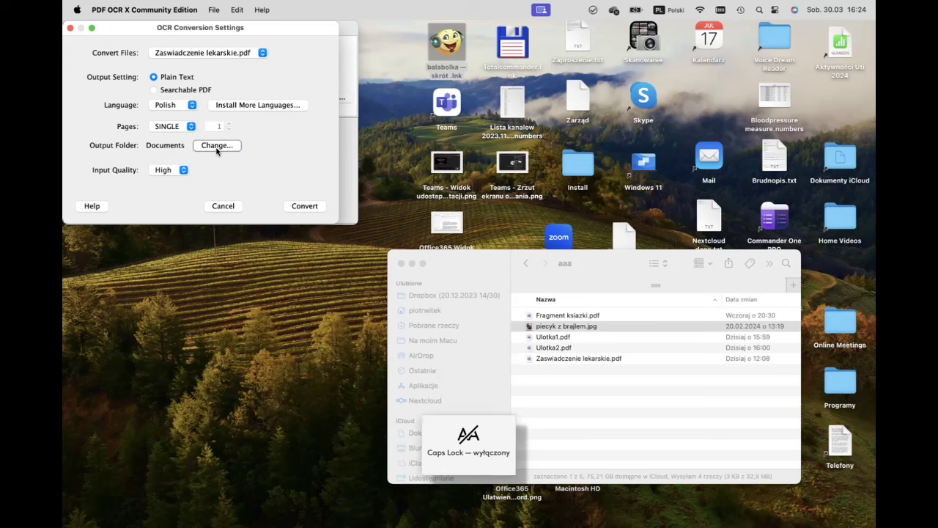
key("Caps_Lock")
key("Caps_Lock")
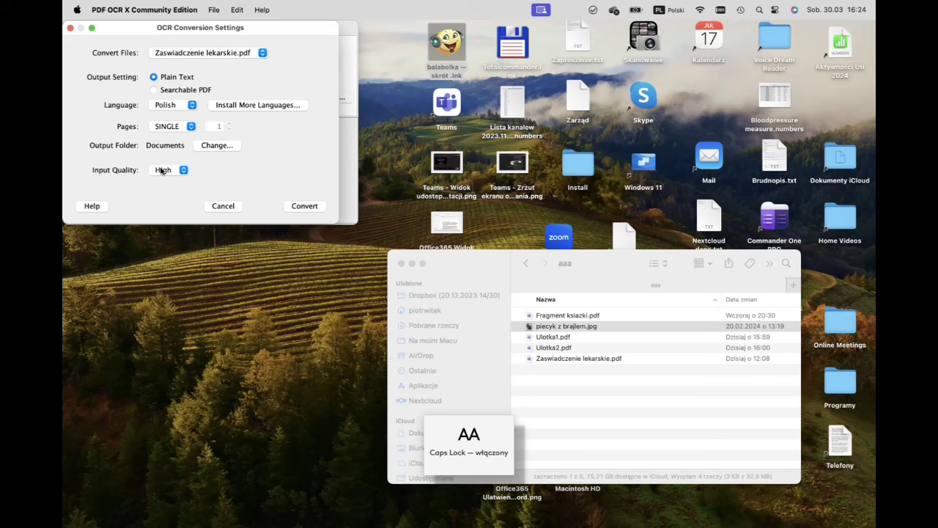
key("Caps_Lock")
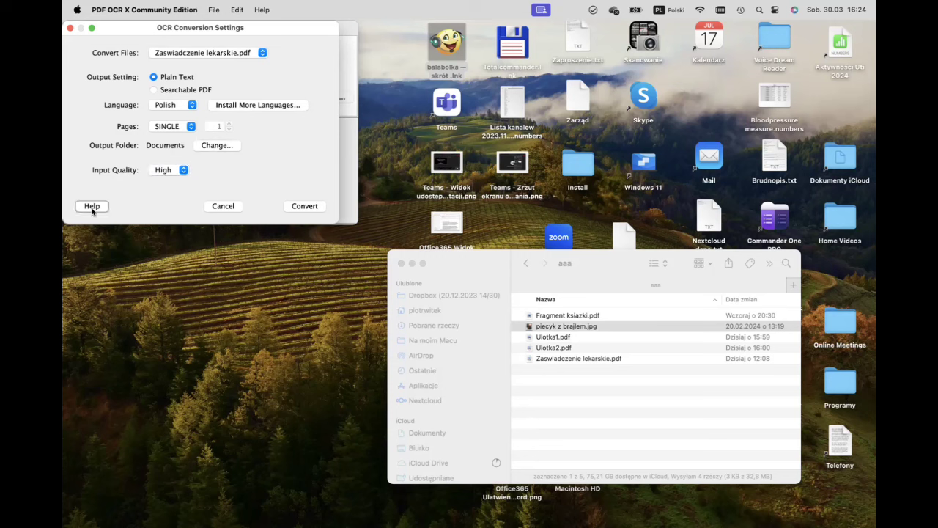
Convert Zaswiadczenie lekarskie.pdf to plain text with Polish recognition, a single page and high input quality
key("Caps_Lock")
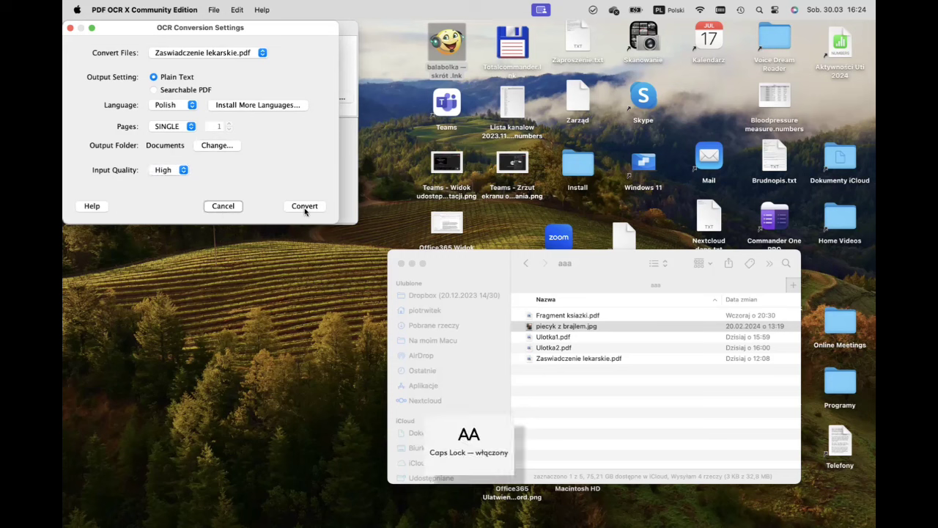
key("Caps_Lock")
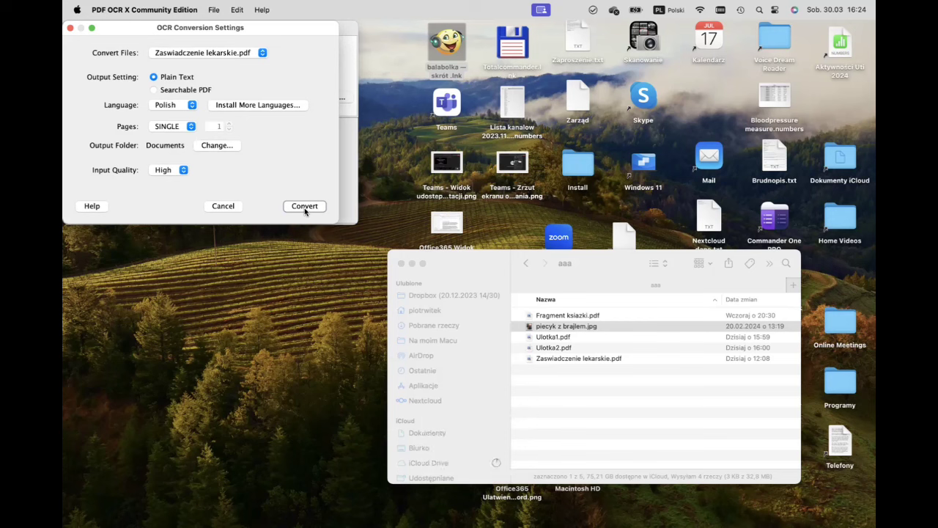
key("Caps_Lock")
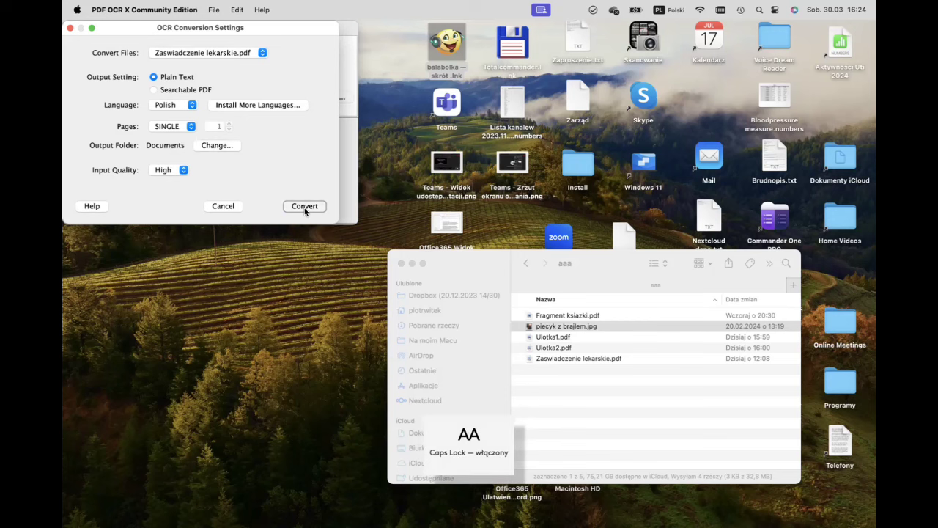
left_click(304, 208)
key("Caps_Lock")
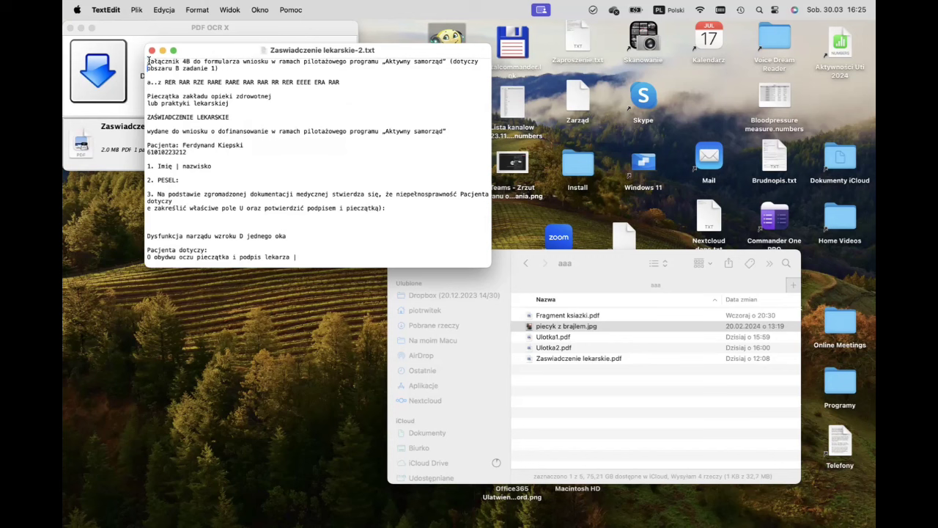
Read the recognised text of the medical certificate line by line in TextEdit, and quit TextEdit
key("Down")
key("Down")
key("Down")
key("Down")
key("Down")
key("Down")
key("Down")
key("Down")
key("Down")
key("super+q")
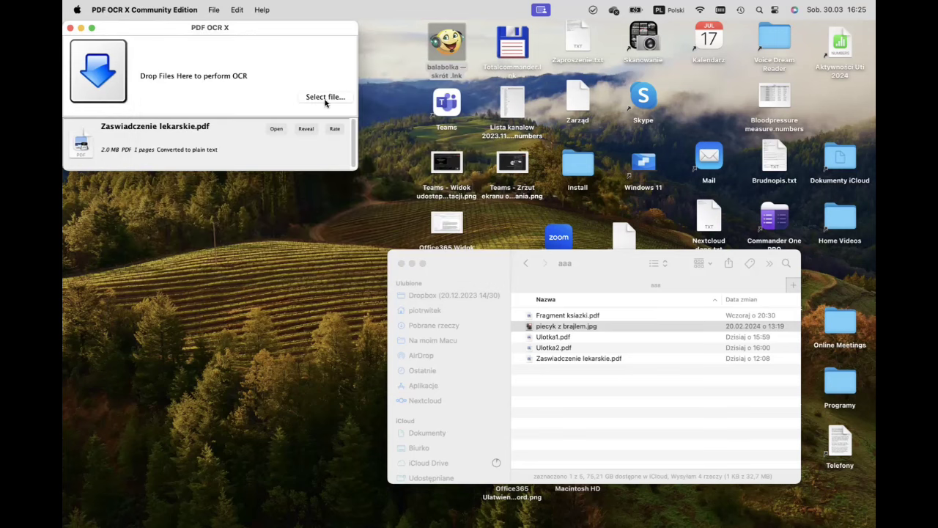
Load Ulotka2.pdf from the aaa folder and convert it to plain text with Polish recognition and high input quality
left_click(325, 99)
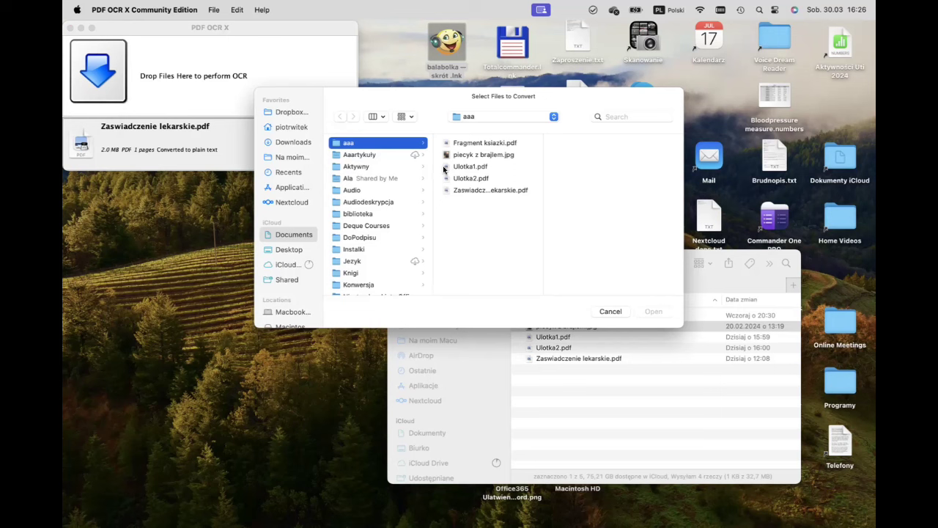
left_click(473, 155)
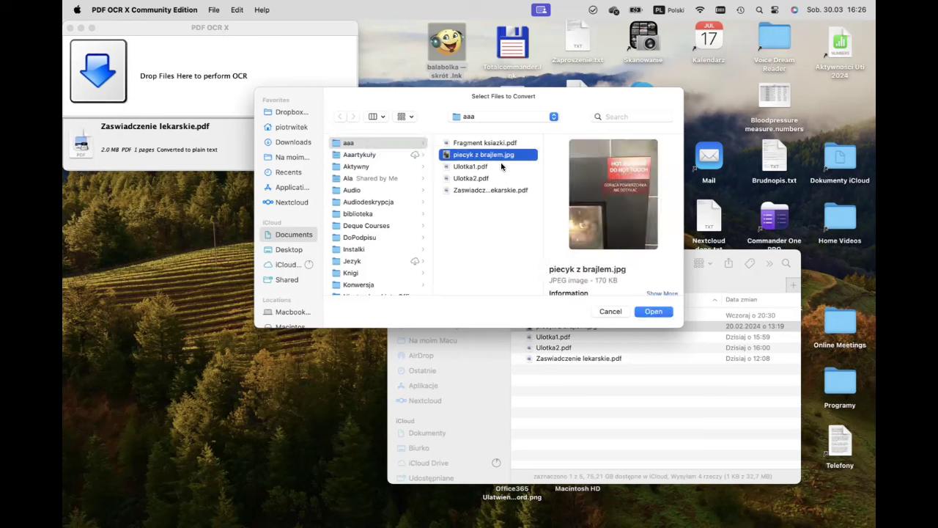
left_click(501, 166)
left_click(502, 178)
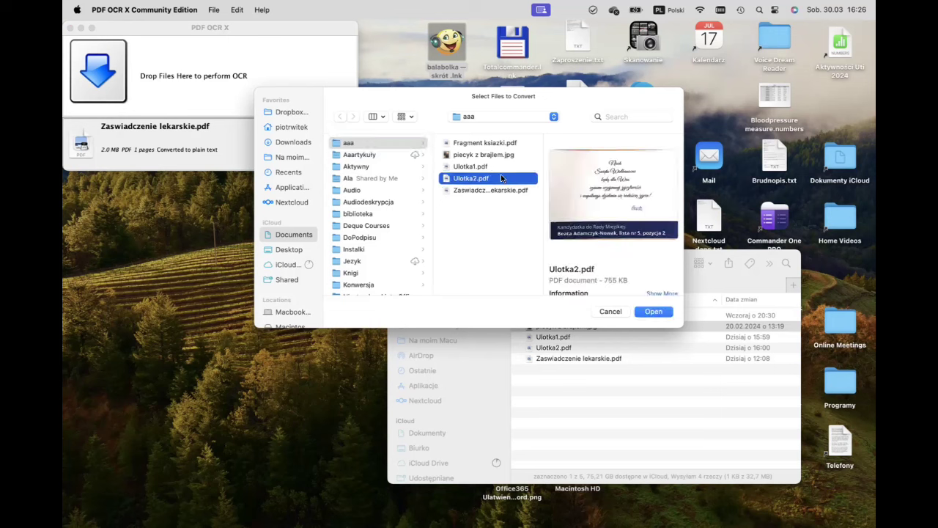
double_click(502, 178)
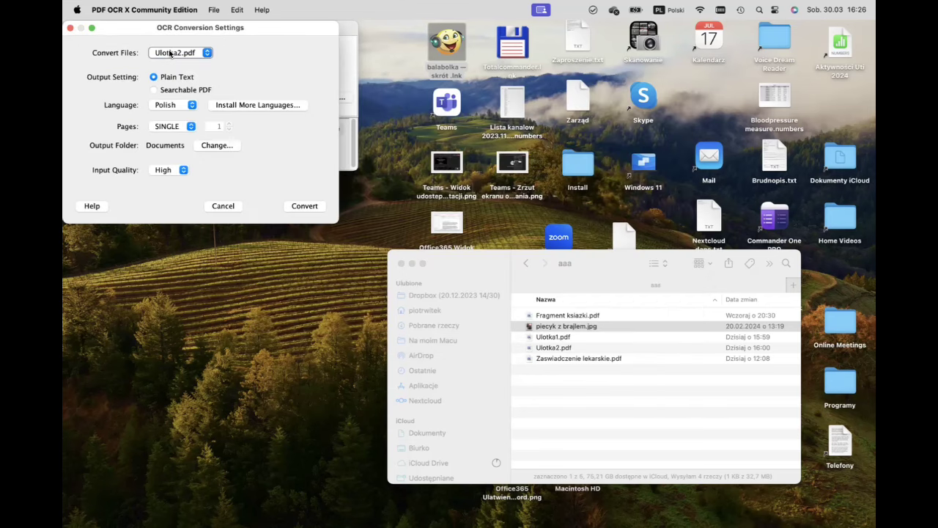
key("Caps_Lock")
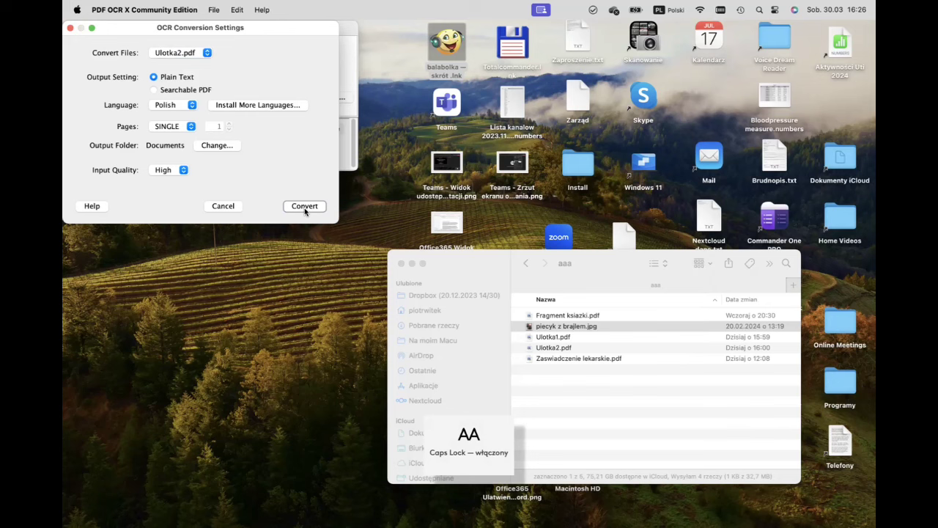
left_click(305, 206)
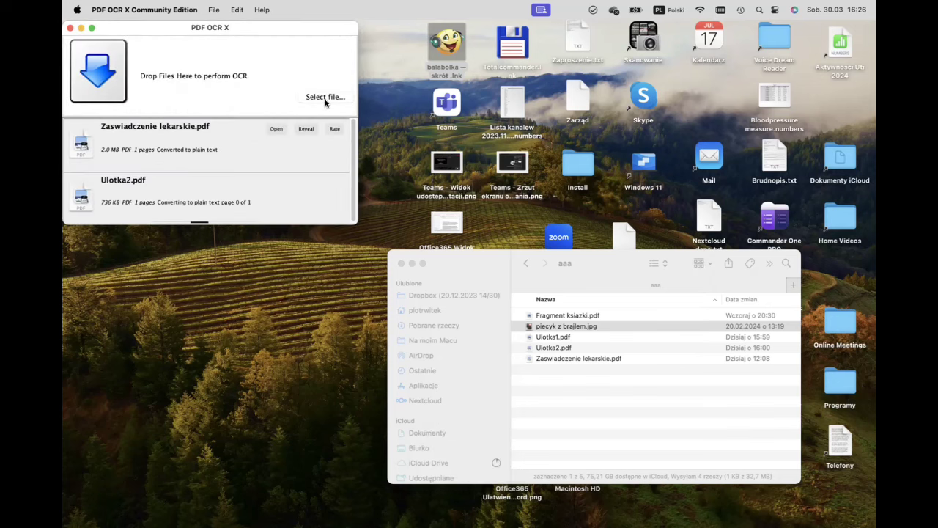
Read the recognised text of the Ulotka2 leaflet line by line in TextEdit, and quit TextEdit
key("Caps_Lock")
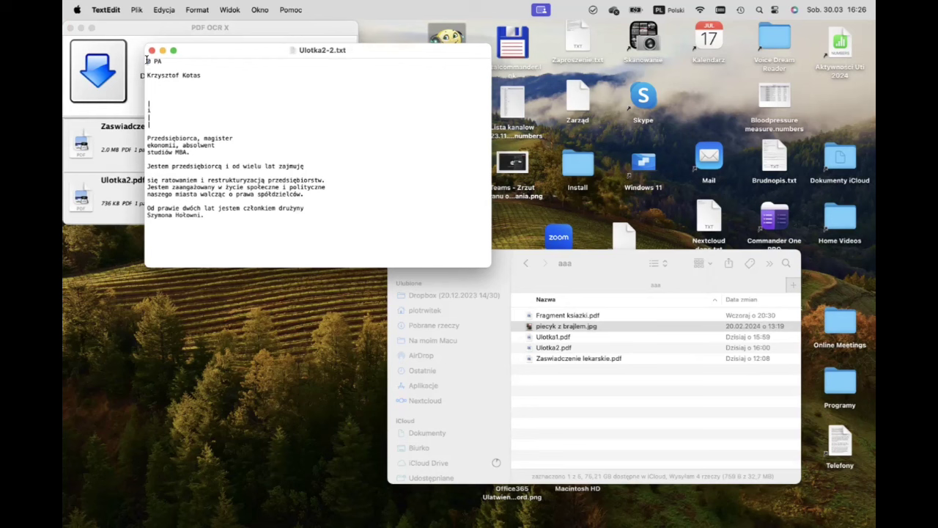
key("Down")
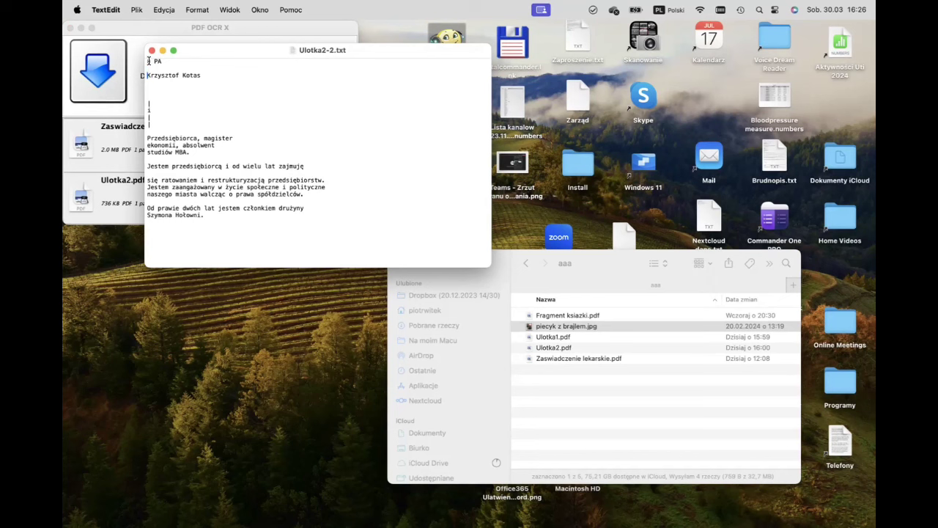
key("Down")
key("Down")
key("Down")
key("Down")
key("Down")
key("Down")
key("Down")
key("Down")
key("Down")
key("Down")
key("Down")
key("Down")
key("Down")
key("Down")
key("super+q")
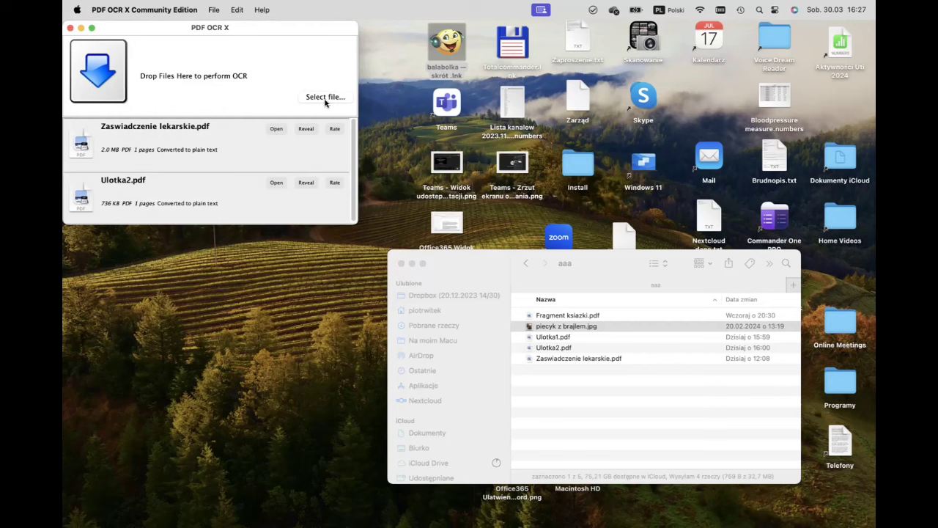
Load the image piecyk z brajlem.jpg from the aaa folder for text recognition
left_click(326, 98)
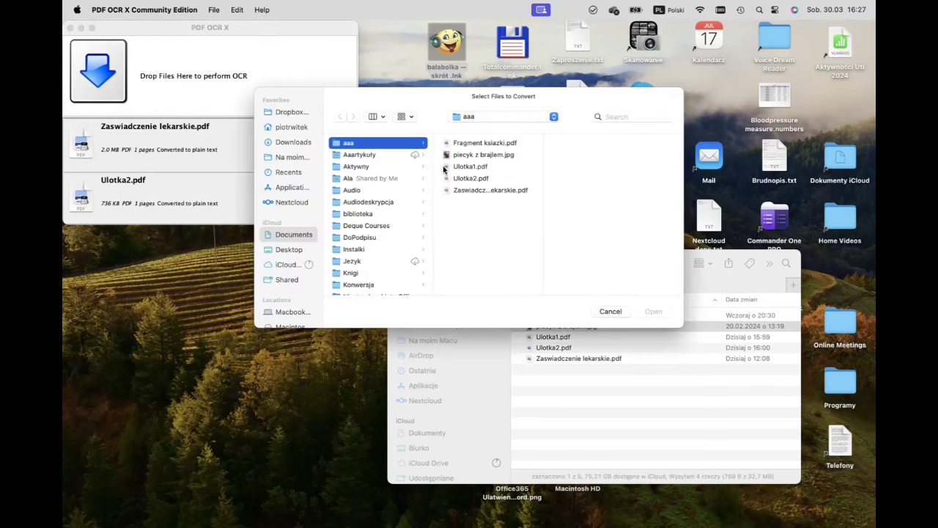
key("Right")
left_click(472, 155)
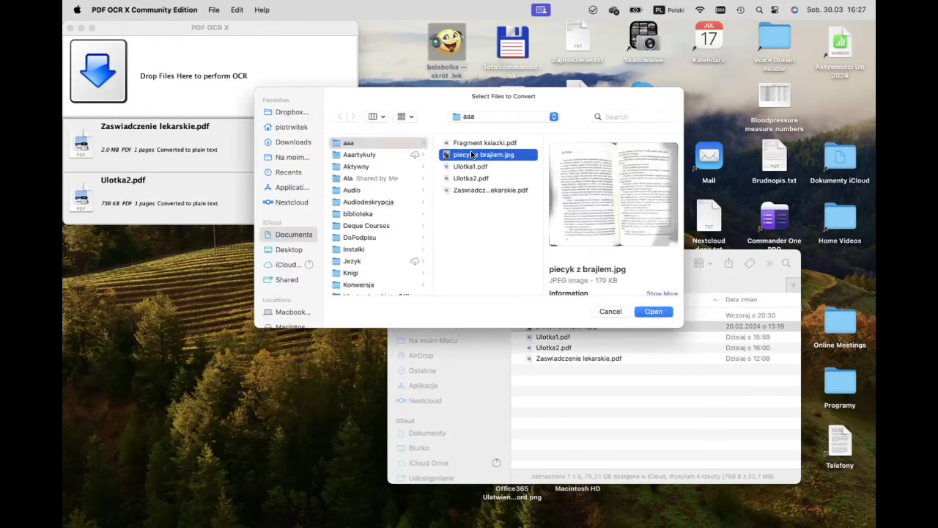
left_click(470, 153)
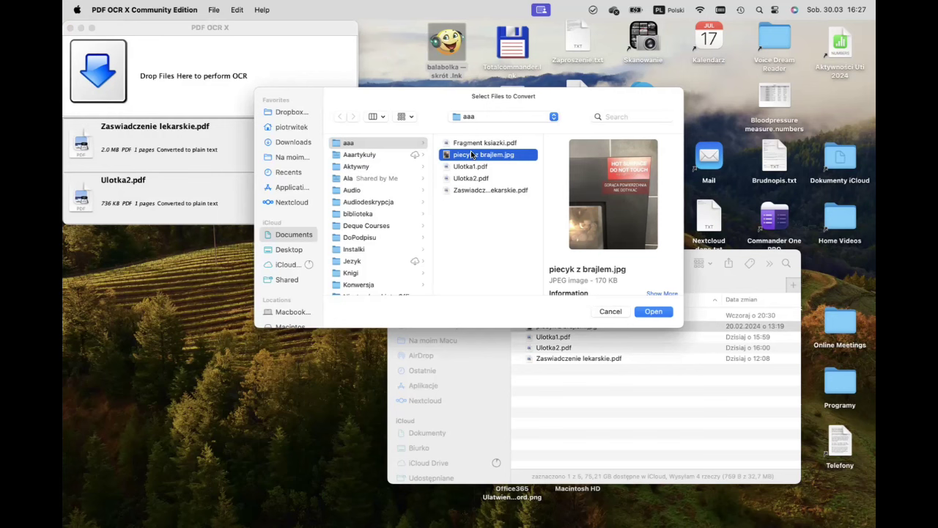
key("Return")
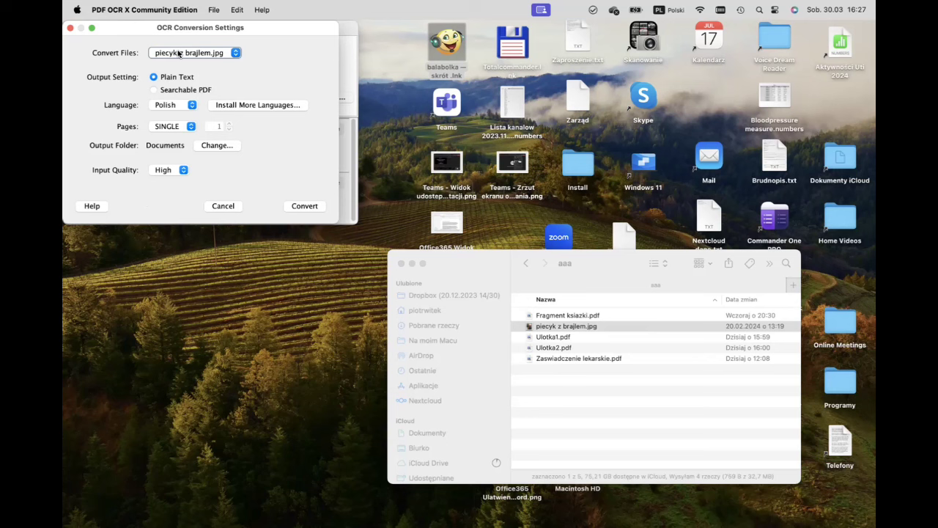
Convert piecyk z brajlem.jpg to plain text with Polish recognition, a single page and high input quality
left_click(174, 53)
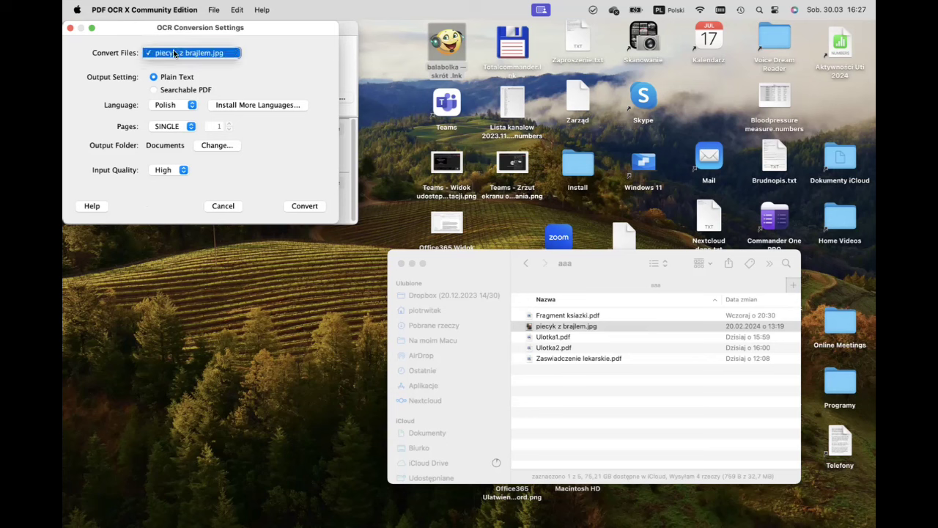
key("Caps_Lock")
key("Caps_Lock")
key("Caps_Lock")
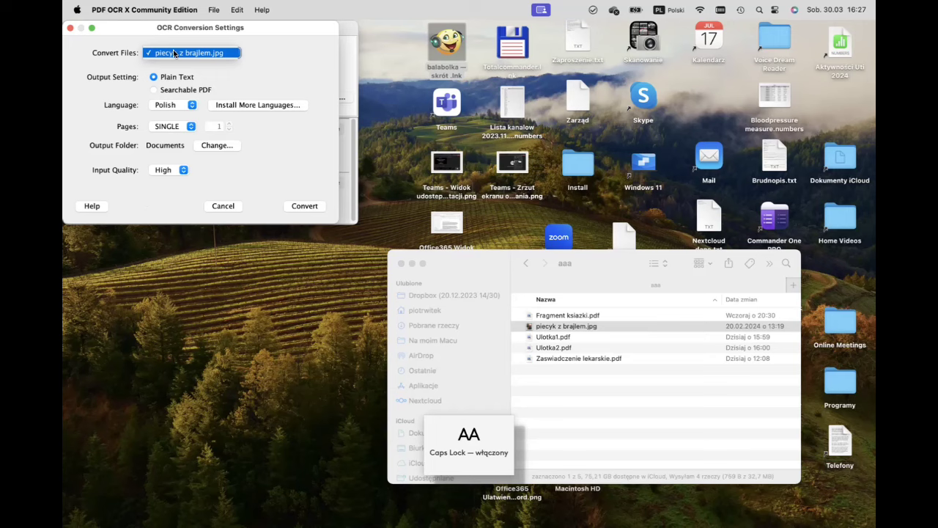
key("Caps_Lock")
key("Caps_Lock")
key("Caps_Lock")
key("super+Tab")
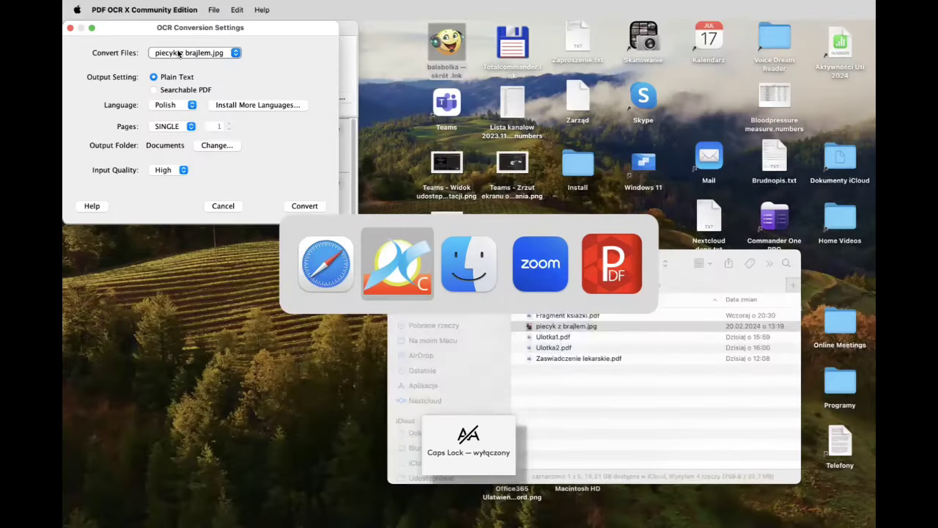
key("Caps_Lock")
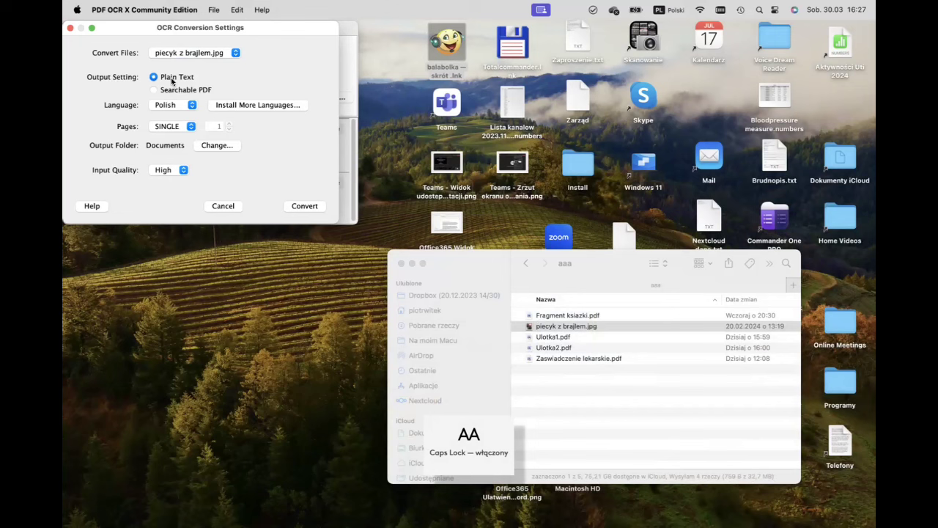
left_click(304, 207)
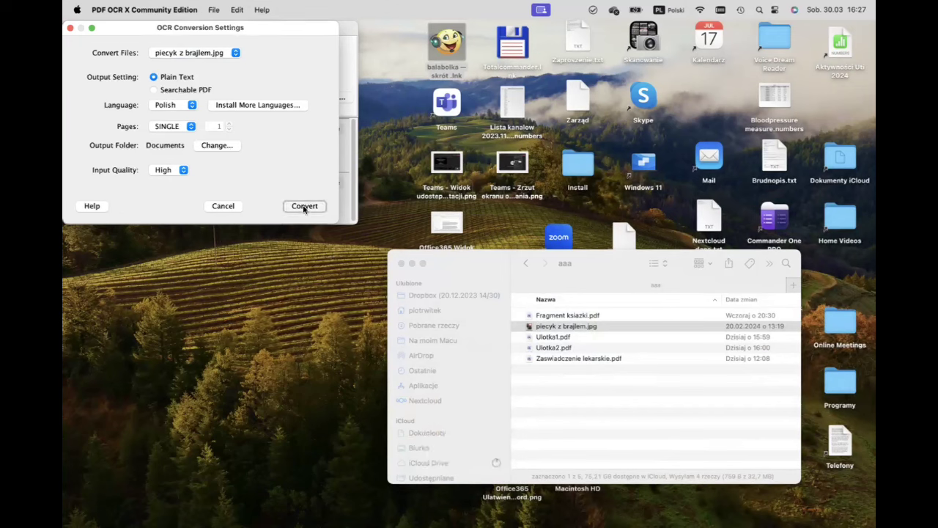
Read the text recognised from the piecyk z brajlem.jpg photo in TextEdit, and quit TextEdit
key("Caps_Lock")
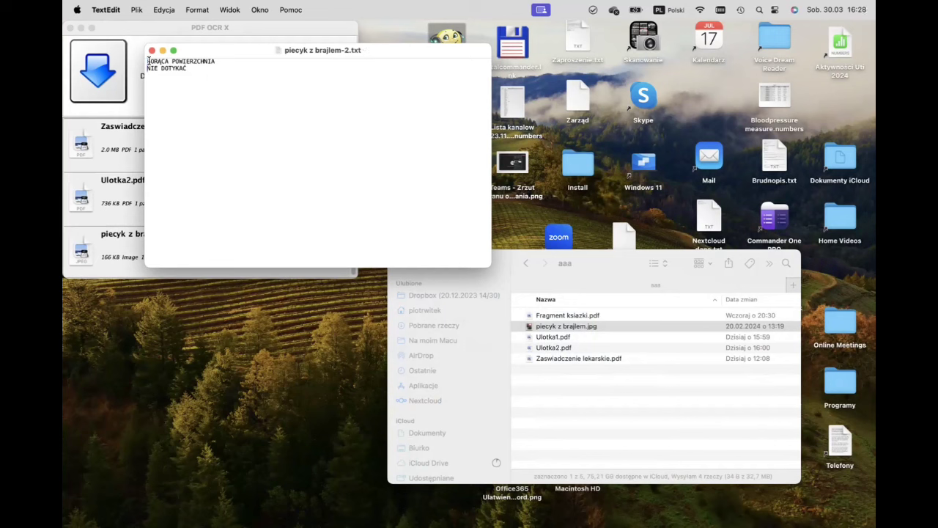
key("super+Down")
key("super+q")
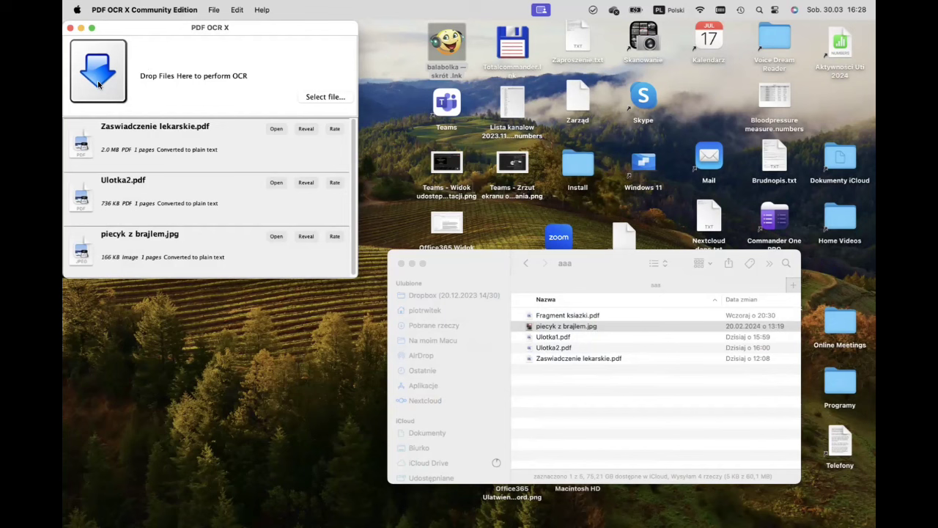
Switch to Finder and go through the files in the aaa folder, ending on Fragment ksiazki.pdf
key("super+Tab")
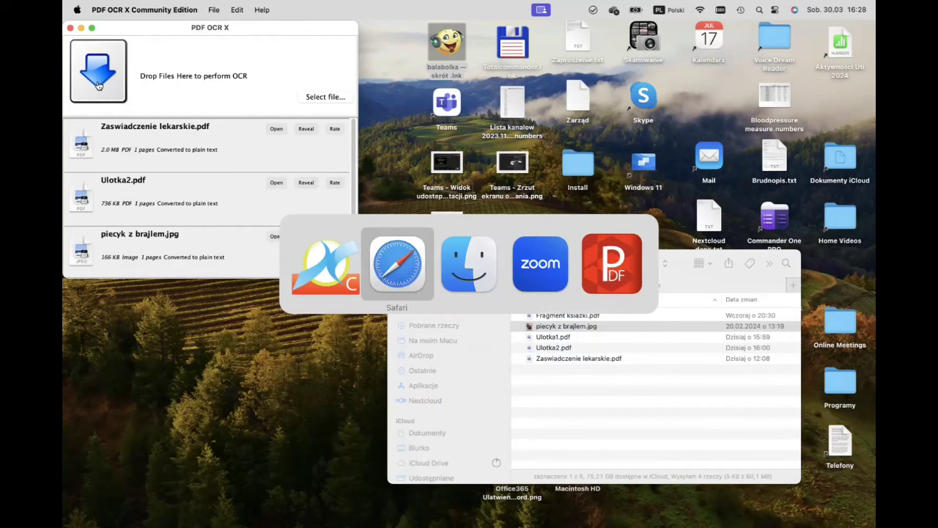
key("super+Tab")
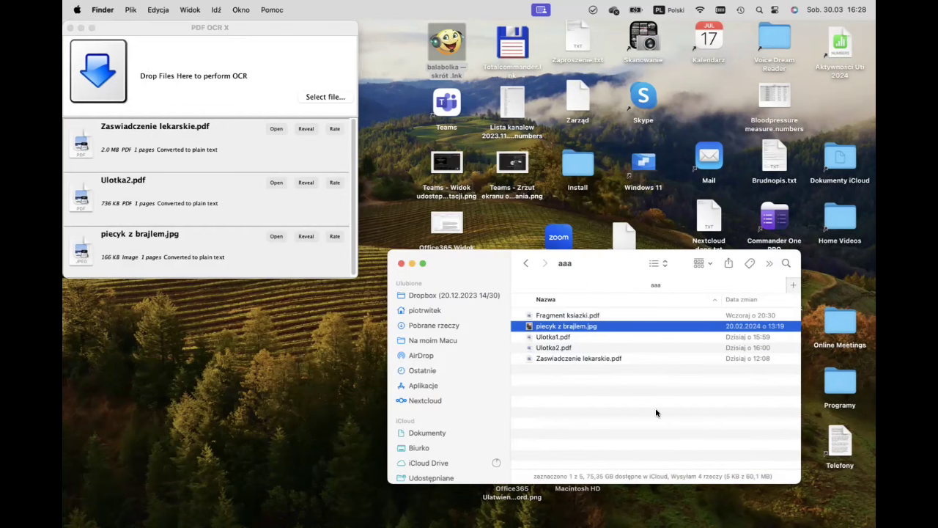
key("Up")
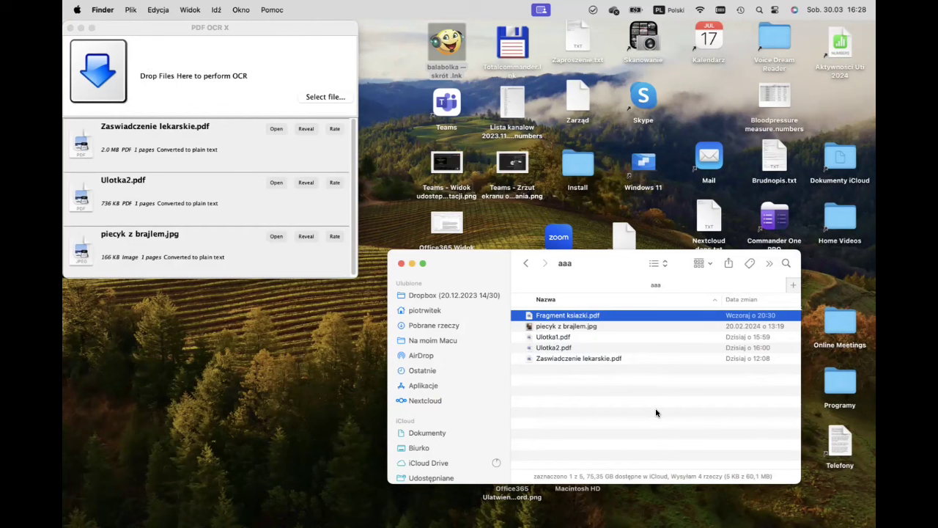
key("Down")
key("Down")
key("Down")
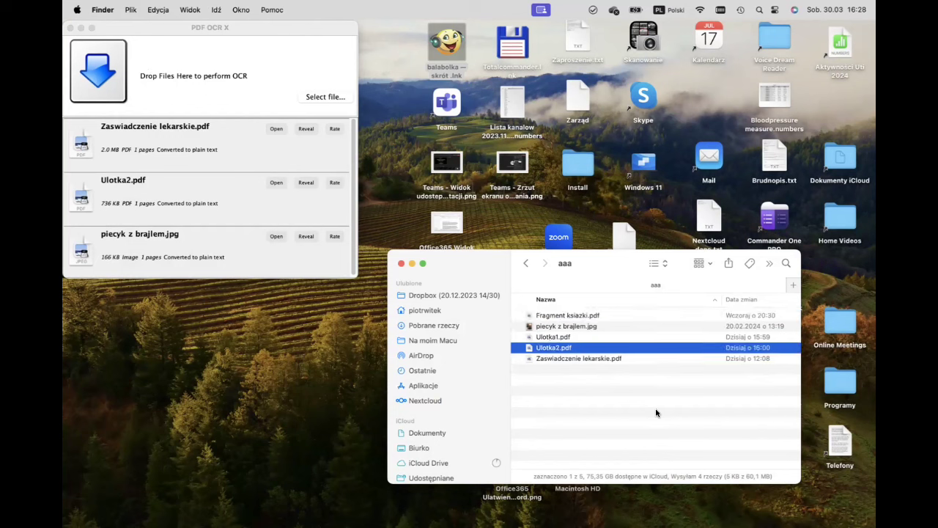
key("Down")
key("Up")
key("Up")
key("Up")
key("Up")
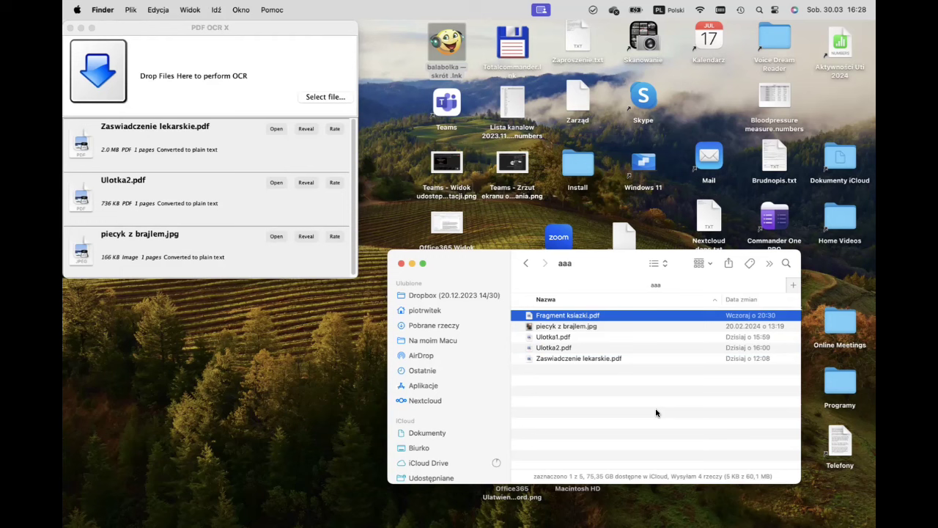
Open Fragment ksiazki.pdf from Finder in PDF OCR X Community Edition
key("Caps_Lock")
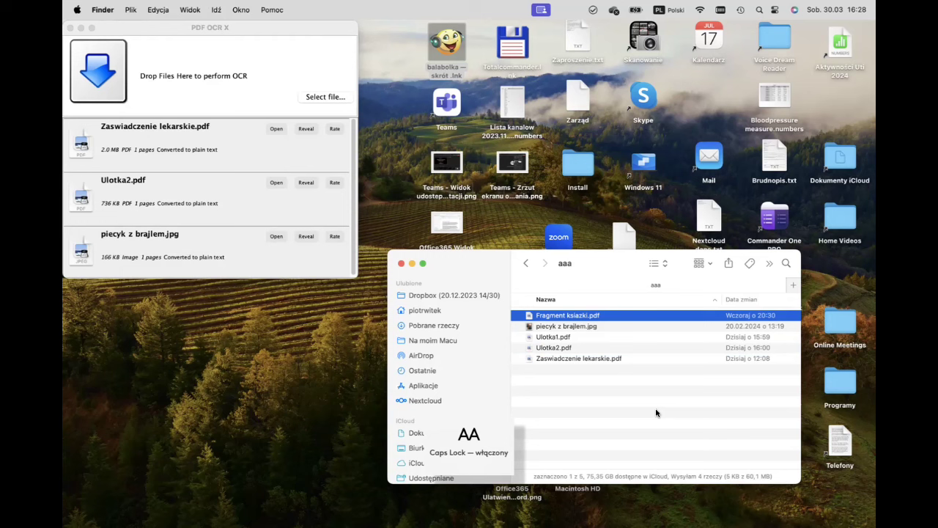
right_click(572, 315)
key("Caps_Lock")
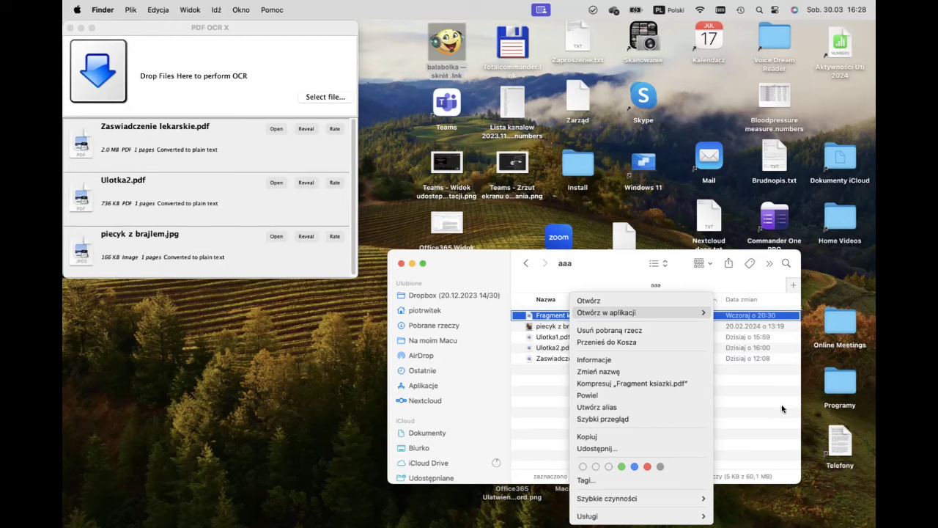
key("Right")
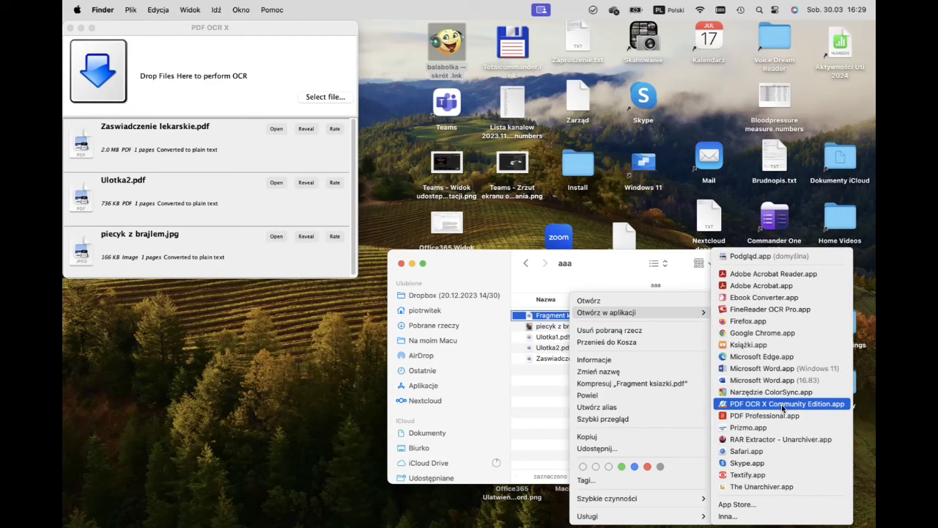
left_click(783, 405)
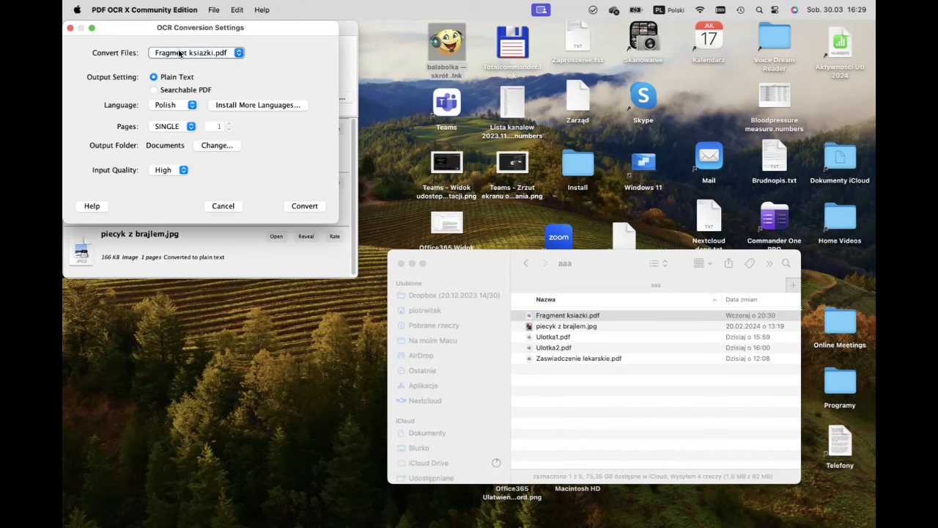
Convert Fragment ksiazki.pdf to plain text with Polish recognition, a single page and high input quality
key("Caps_Lock")
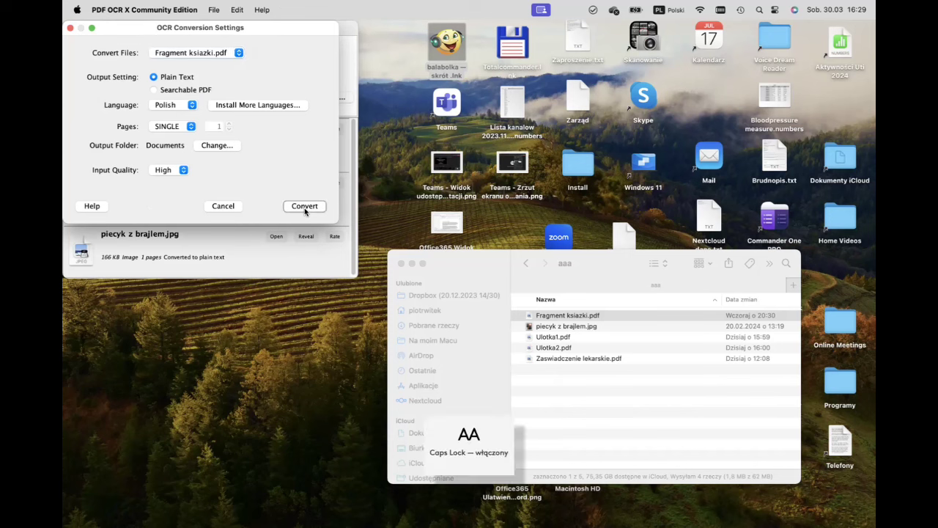
left_click(304, 206)
key("Caps_Lock")
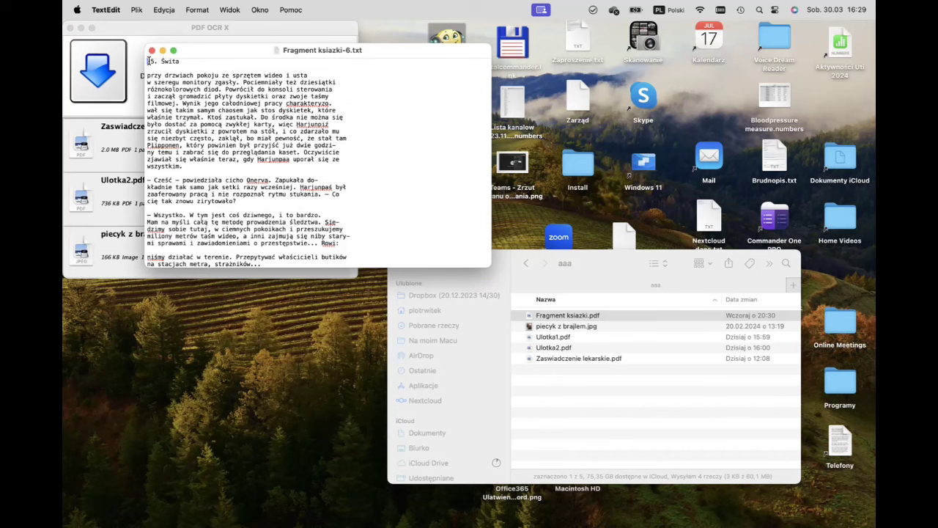
Read the recognised text of the book excerpt line by line in TextEdit
key("Down")
key("Down")
key("Down")
key("Down")
key("Down")
key("Down")
key("Down")
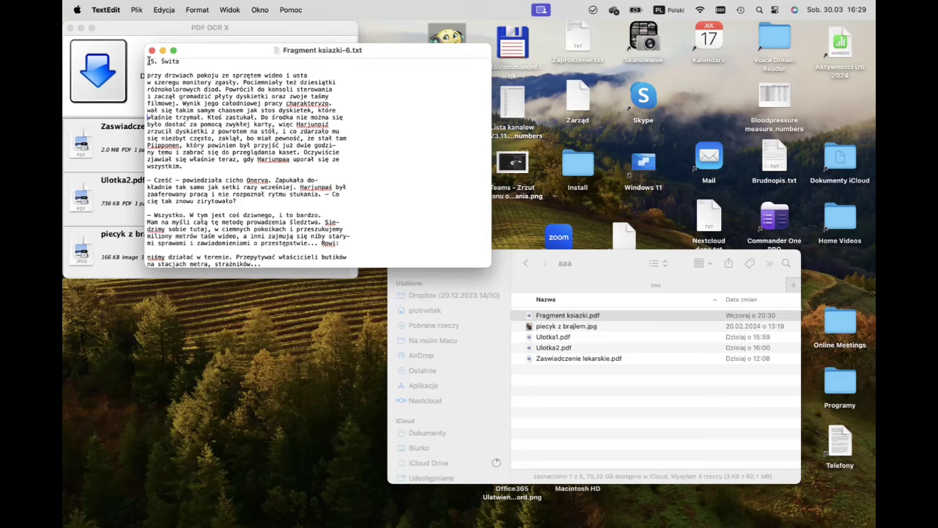